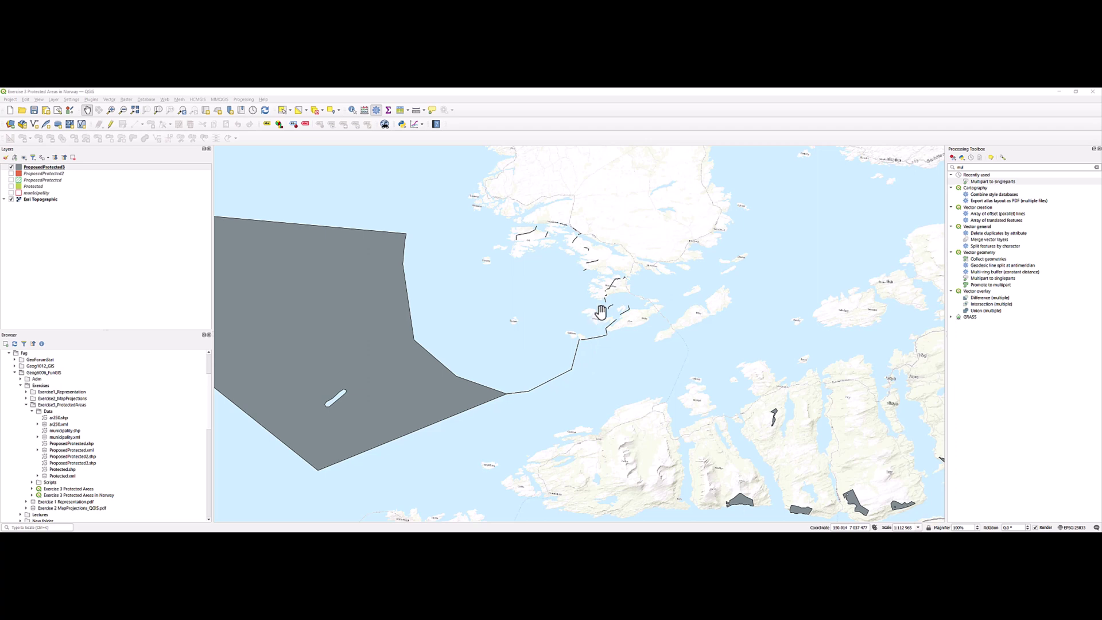
Zoom in on the islands to reveal the small ProposedProtected3 sliver polygons along the coast
{"action": "scroll", "coordinate": [548, 218], "scroll_direction": "up", "scroll_amount": 3}
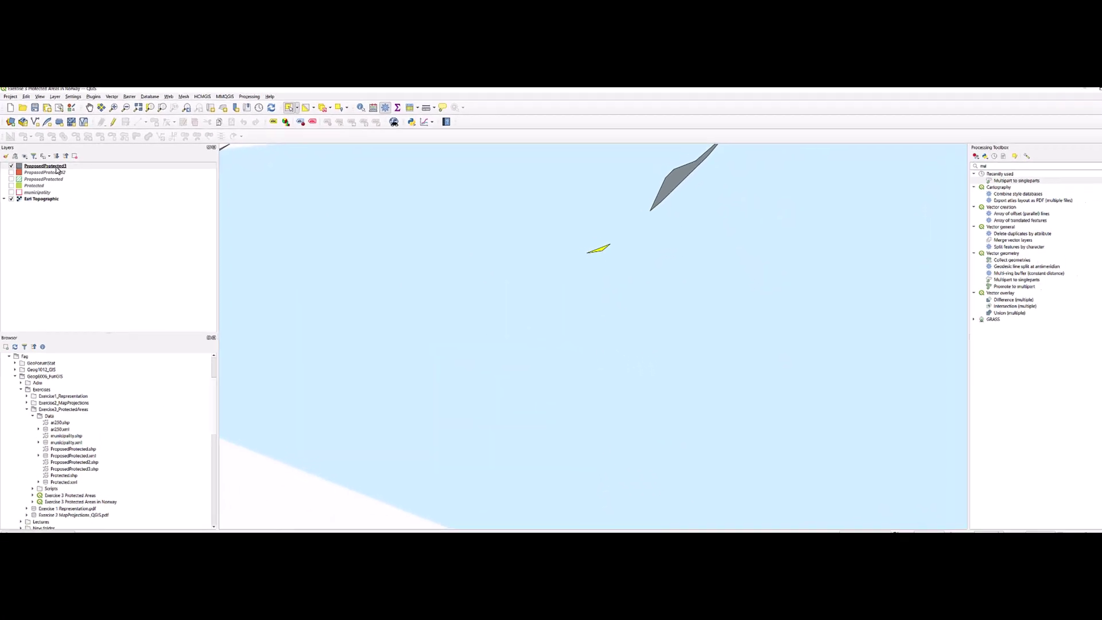
Open the ProposedProtected3 attribute table showing only the selected sliver's record (AreaPP about 1,076)
{"action": "right_click", "coordinate": [54, 167]}
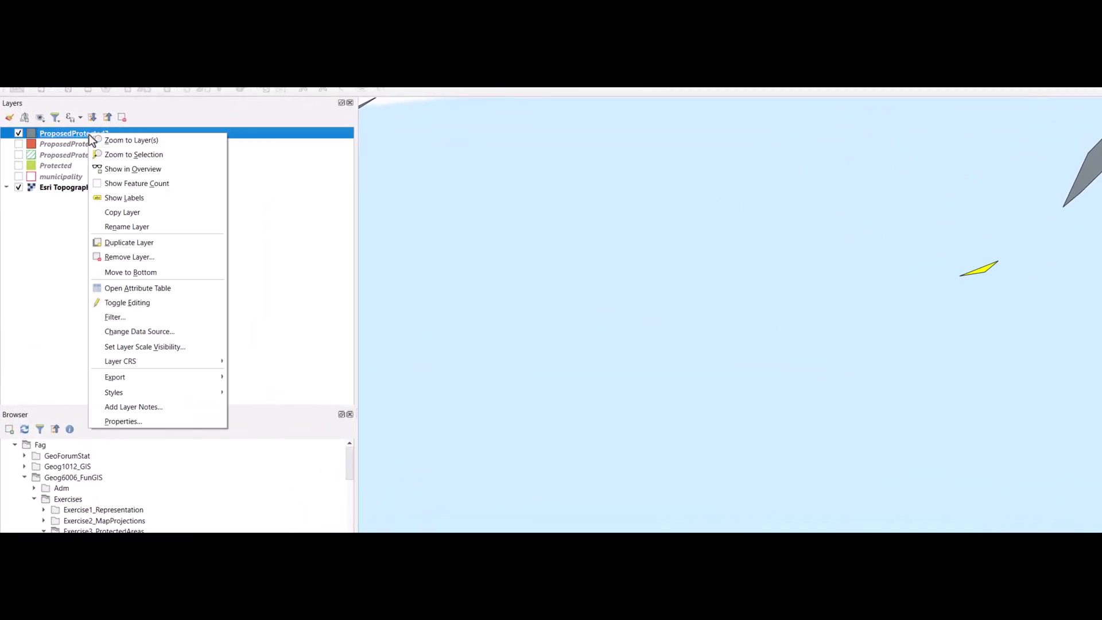
{"action": "left_click", "coordinate": [122, 289]}
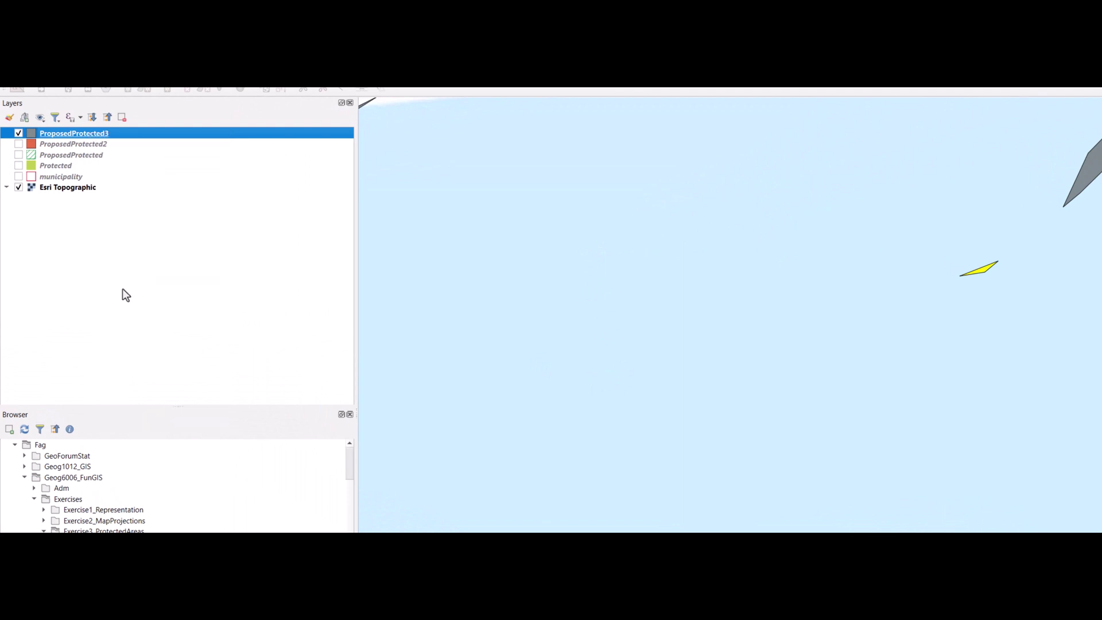
{"action": "left_click", "coordinate": [884, 532]}
{"action": "left_click", "coordinate": [890, 525]}
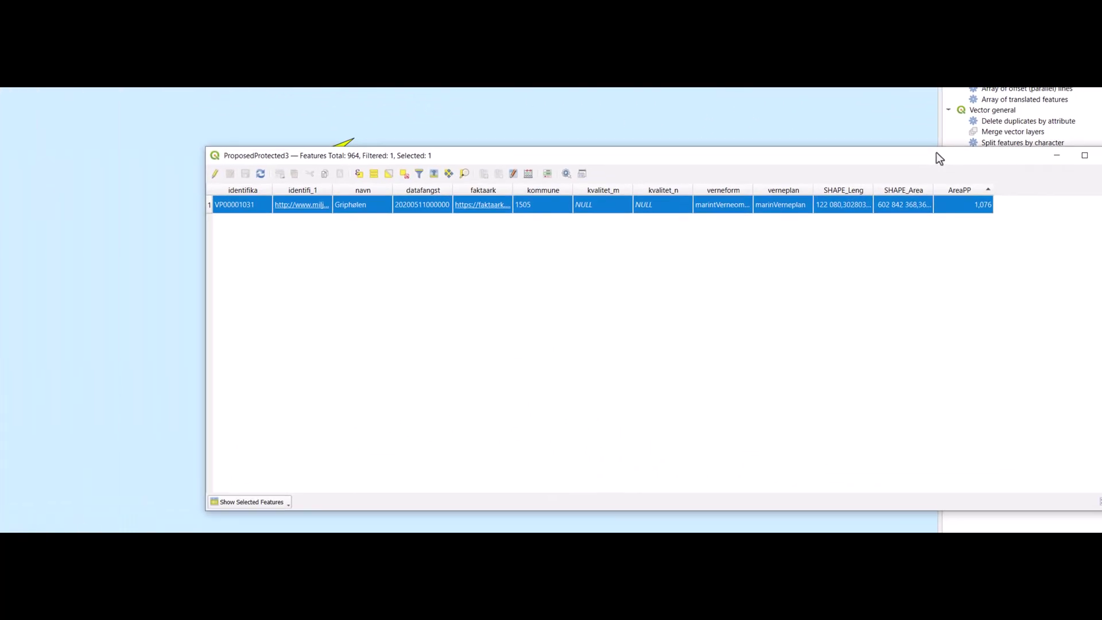
{"action": "left_click_drag", "start_coordinate": [936, 153], "coordinate": [804, 192]}
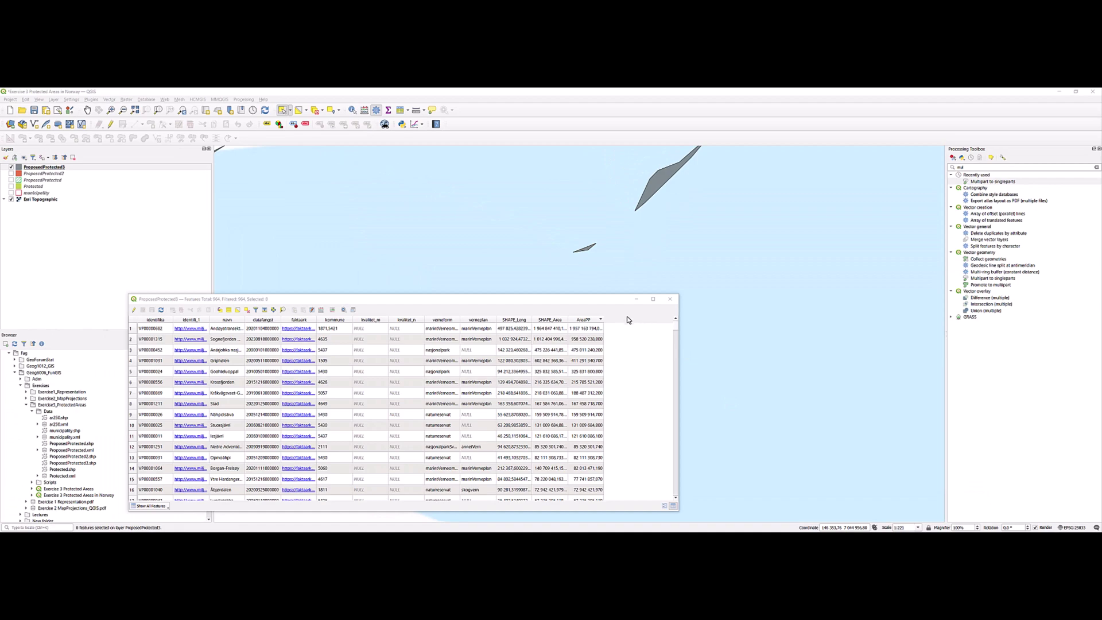
Sort the table by ascending AreaPP, then zoom to and select the row-622 sliver
{"action": "left_click", "coordinate": [595, 322]}
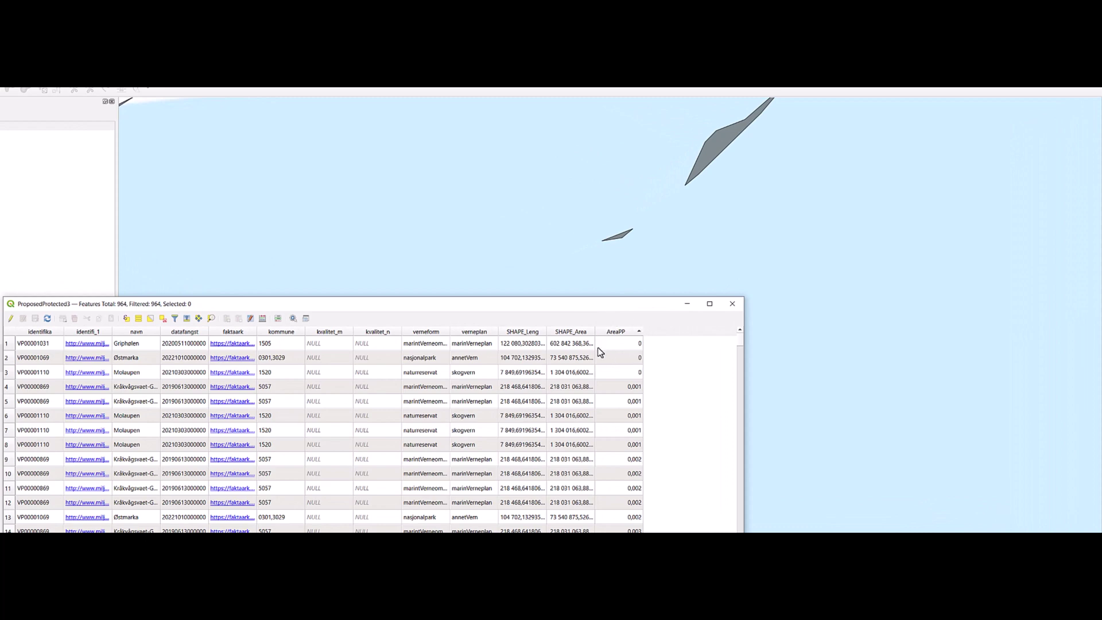
{"action": "left_click_drag", "start_coordinate": [608, 306], "coordinate": [508, 280]}
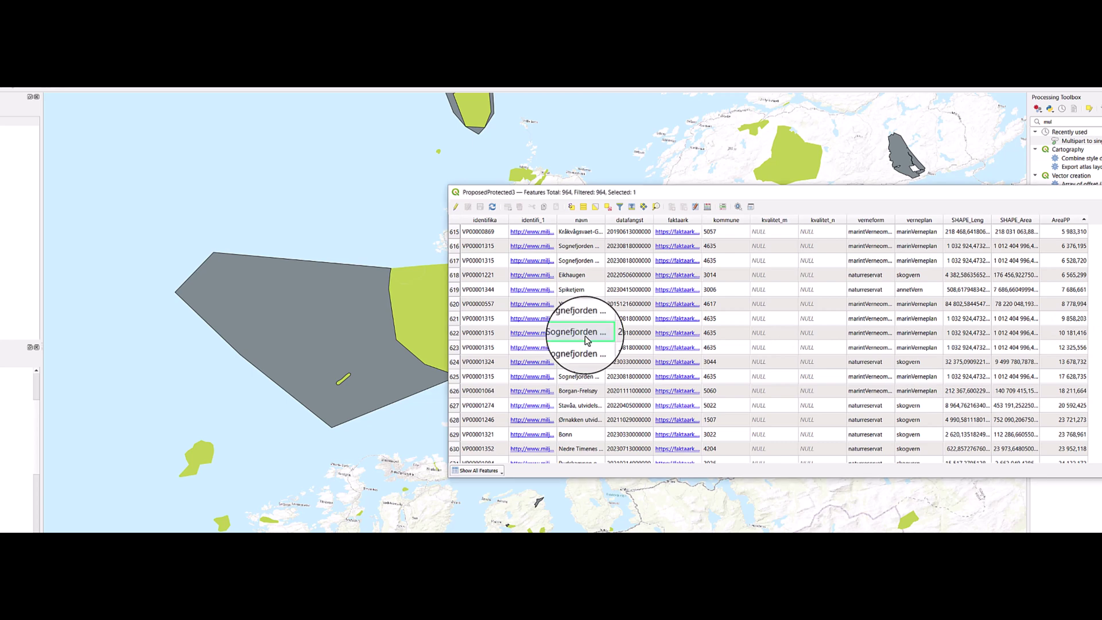
{"action": "right_click", "coordinate": [586, 338]}
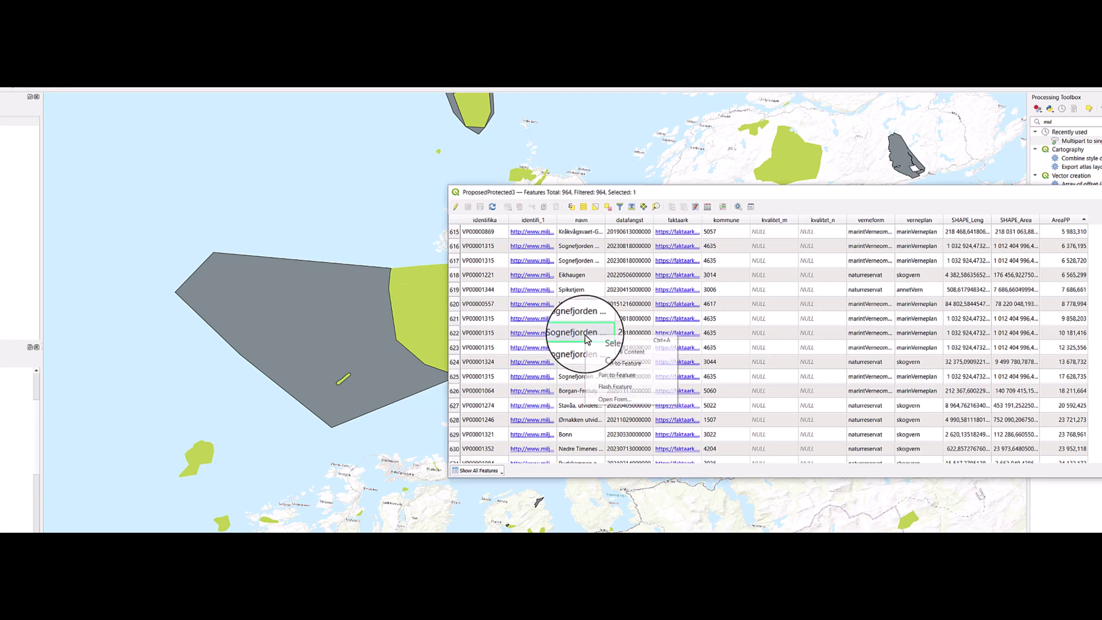
{"action": "left_click", "coordinate": [600, 363]}
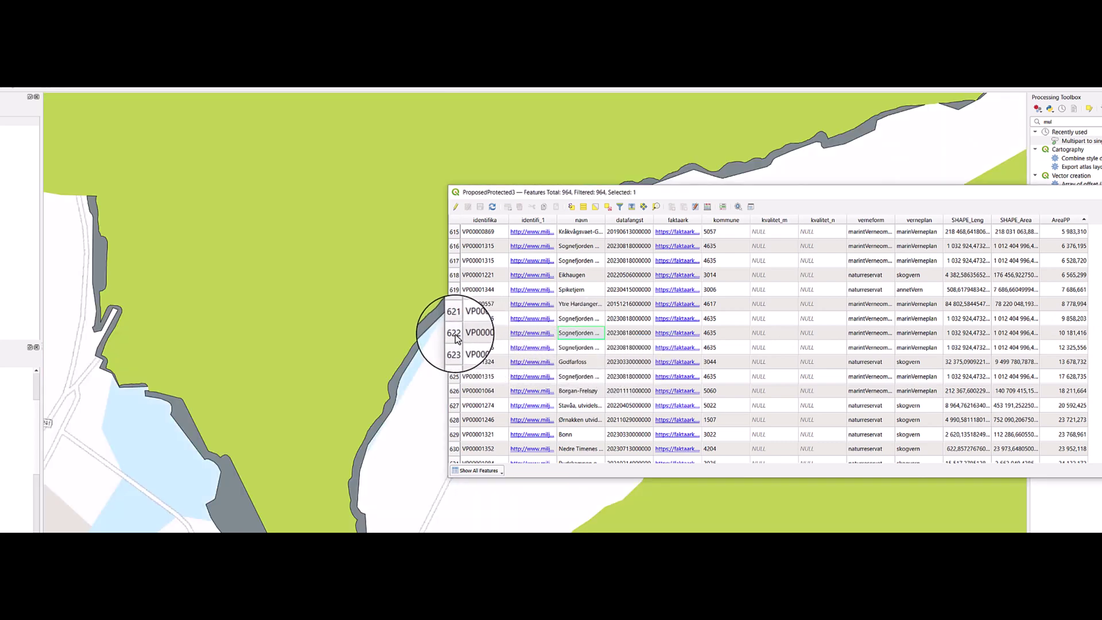
{"action": "left_click", "coordinate": [465, 336]}
{"action": "left_click_drag", "start_coordinate": [505, 201], "coordinate": [815, 209]}
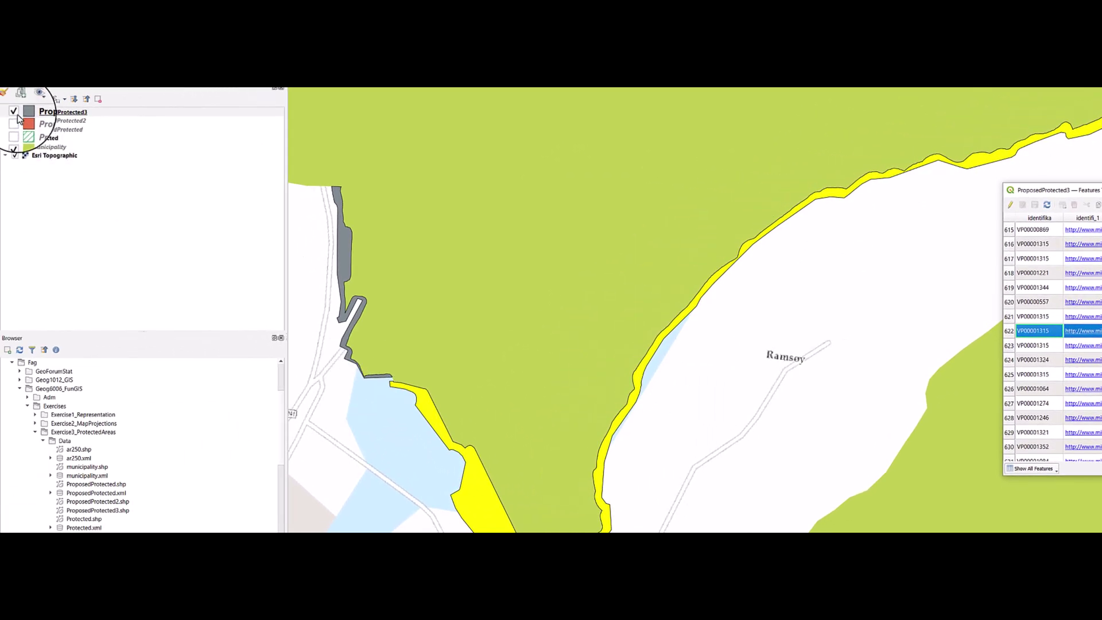
Compare the sliver against the original ProposedProtected layer, then bring the attribute table back
{"action": "left_click", "coordinate": [15, 112]}
{"action": "left_click", "coordinate": [15, 130]}
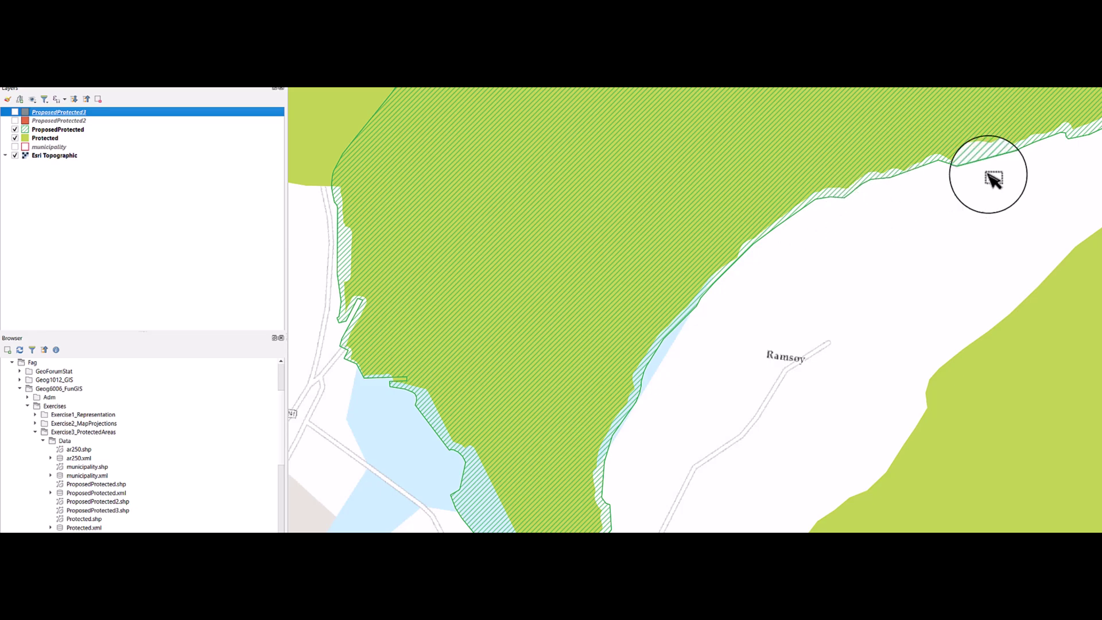
{"action": "left_click", "coordinate": [14, 113]}
{"action": "key", "text": "F6"}
Zoom to row 627, the first feature above 20,000 AreaPP, and compare it with ProposedProtected
{"action": "scroll", "coordinate": [725, 384], "scroll_direction": "down", "scroll_amount": 3}
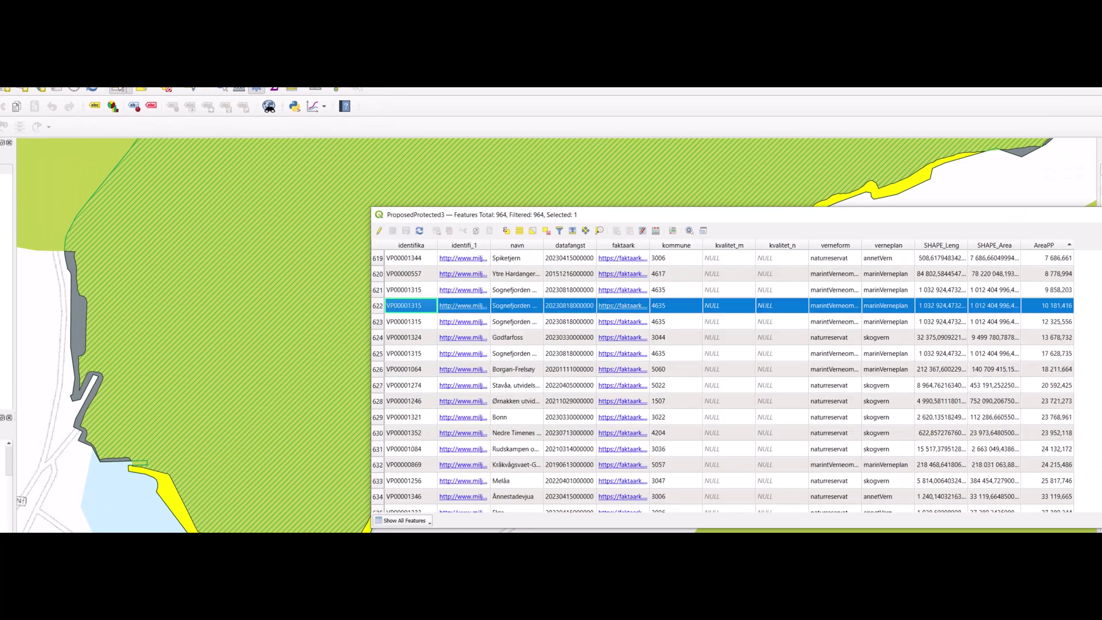
{"action": "scroll", "coordinate": [725, 384], "scroll_direction": "up", "scroll_amount": 1}
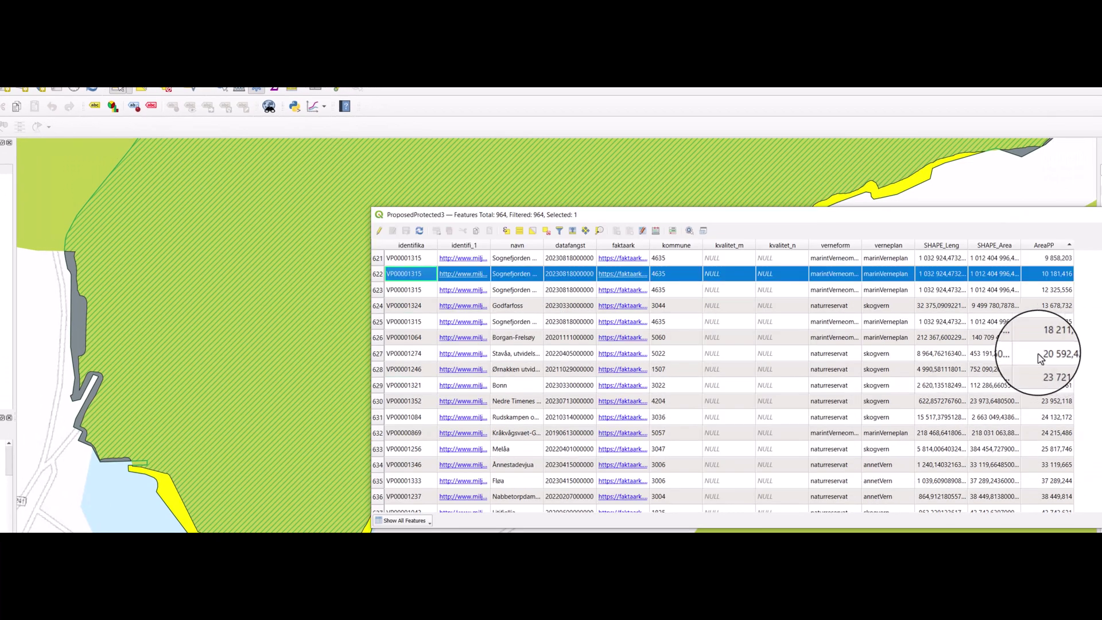
{"action": "right_click", "coordinate": [515, 354]}
{"action": "left_click", "coordinate": [554, 385]}
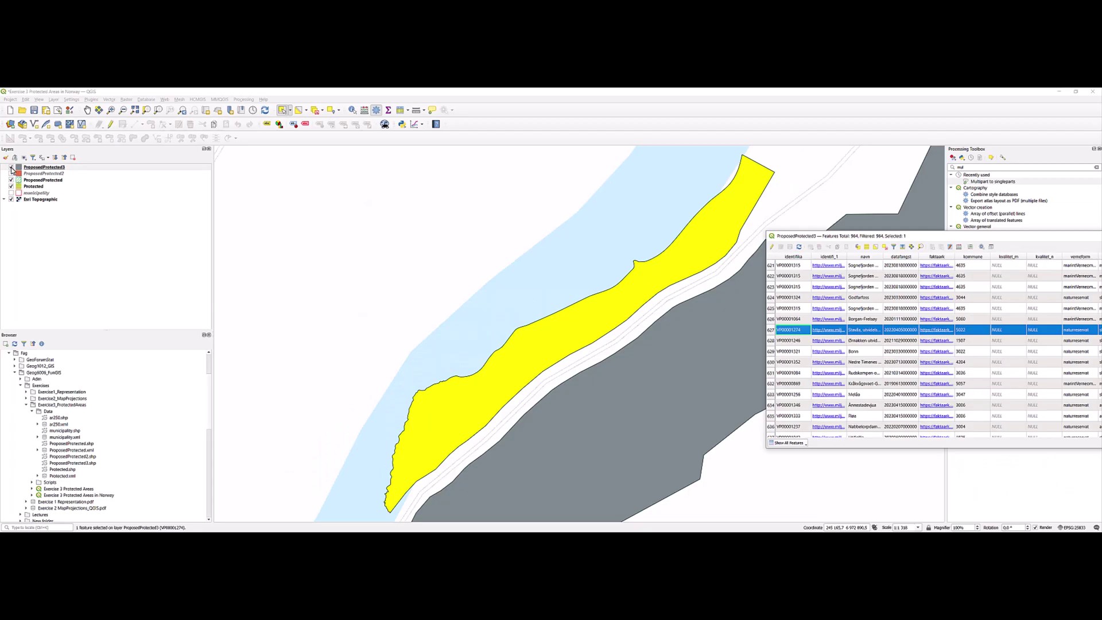
{"action": "left_click", "coordinate": [11, 168]}
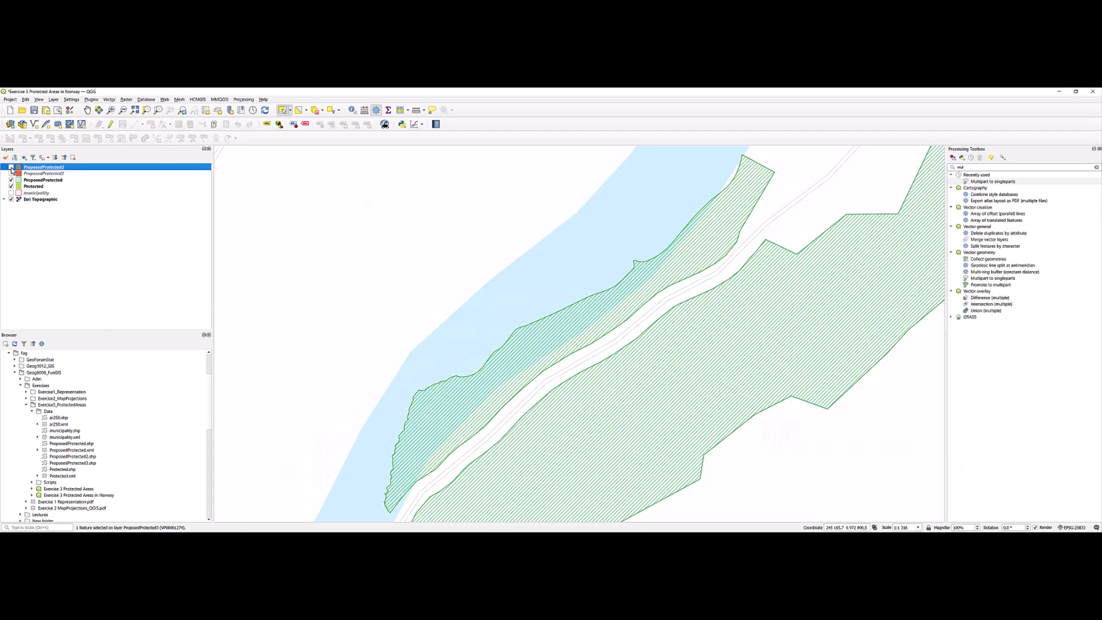
{"action": "scroll", "coordinate": [482, 418], "scroll_direction": "down", "scroll_amount": 1}
{"action": "scroll", "coordinate": [482, 418], "scroll_direction": "down", "scroll_amount": 1}
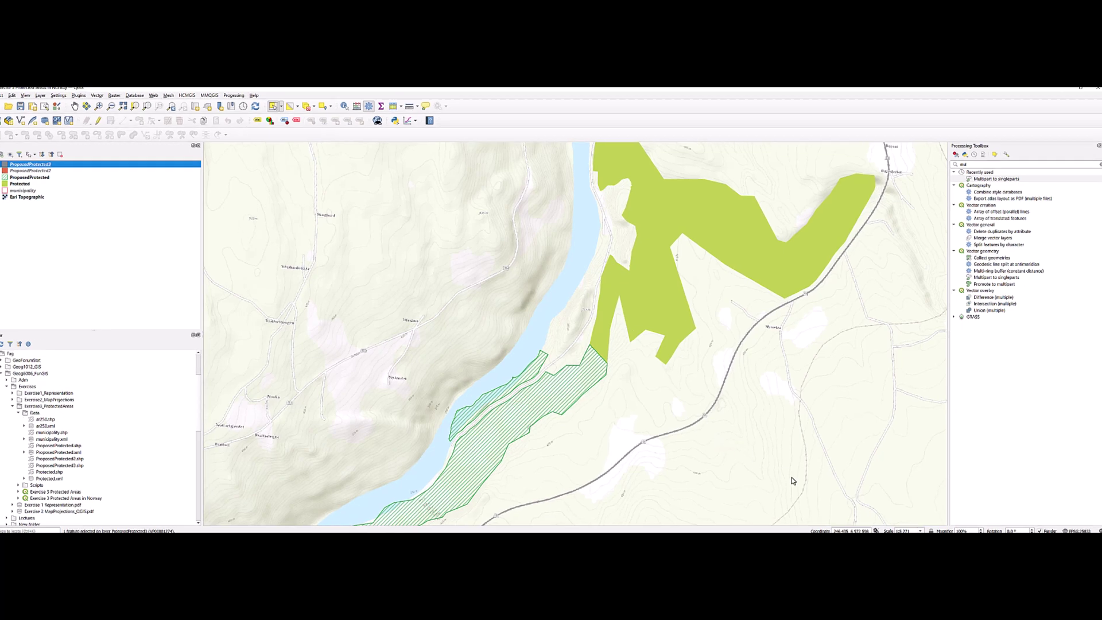
Zoom to another feature near the 20,000 AreaPP mark with ProposedProtected3 hidden, then zoom out
{"action": "key", "text": "F6"}
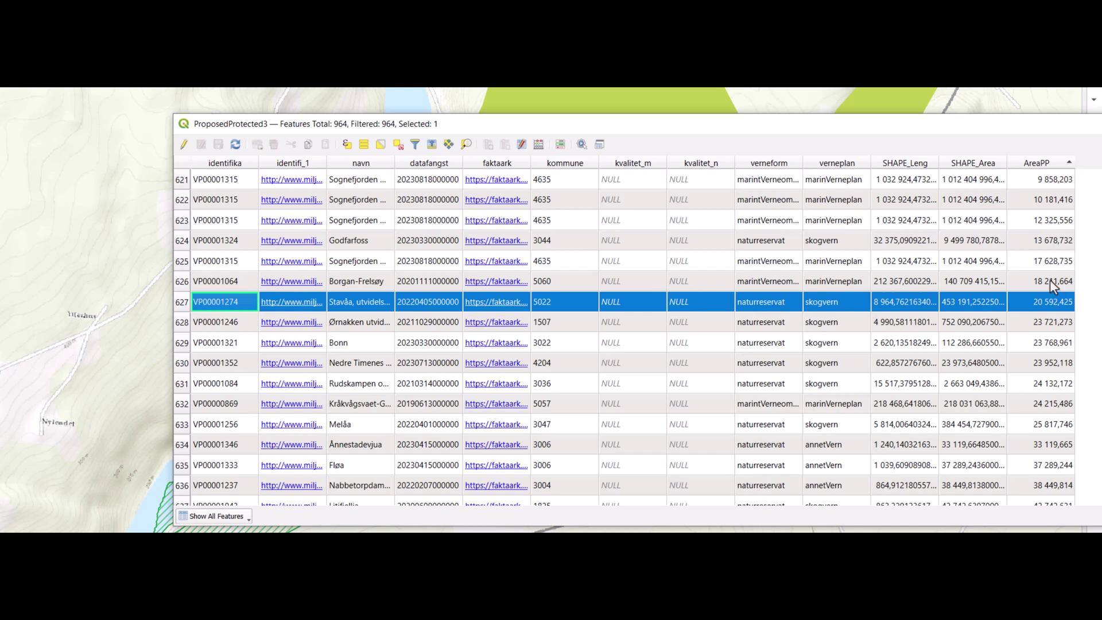
{"action": "right_click", "coordinate": [357, 284]}
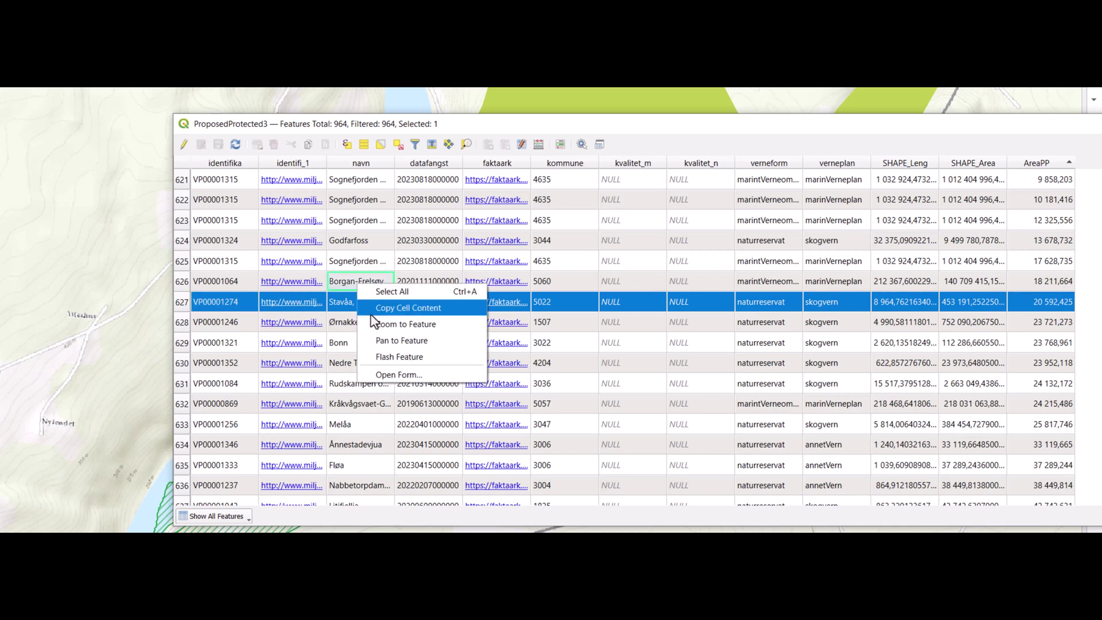
{"action": "left_click", "coordinate": [379, 324]}
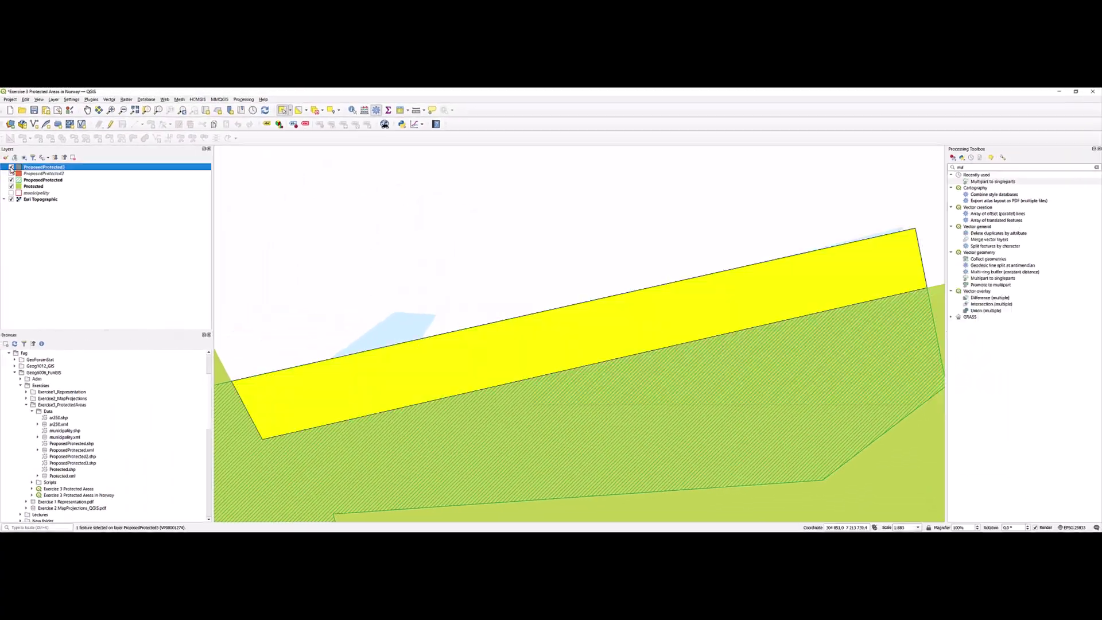
{"action": "left_click", "coordinate": [10, 167]}
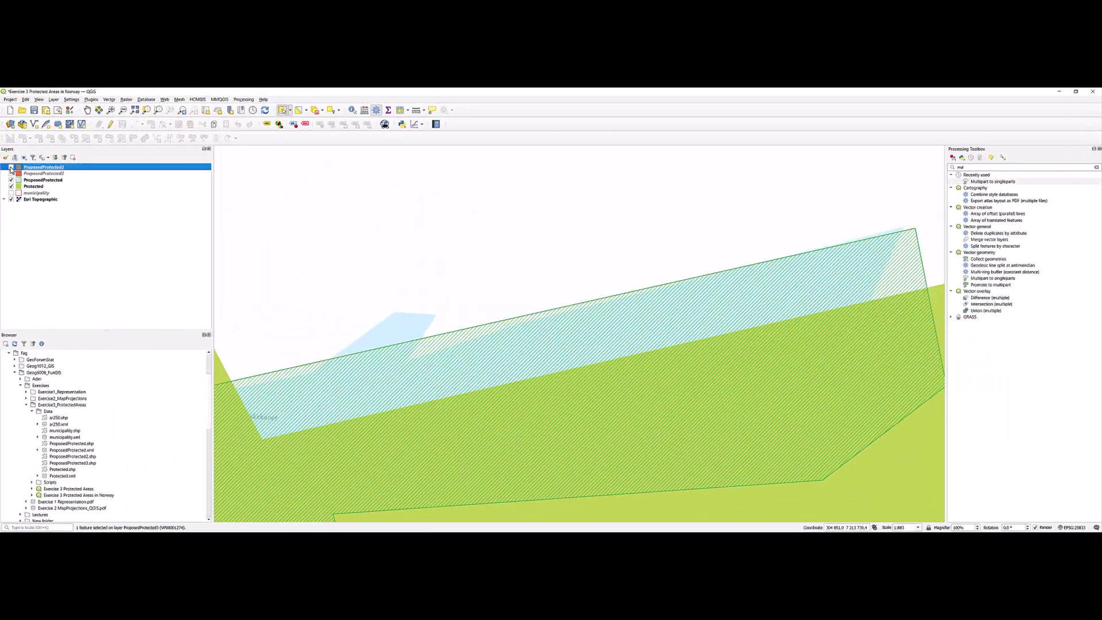
{"action": "scroll", "coordinate": [369, 364], "scroll_direction": "down", "scroll_amount": 3}
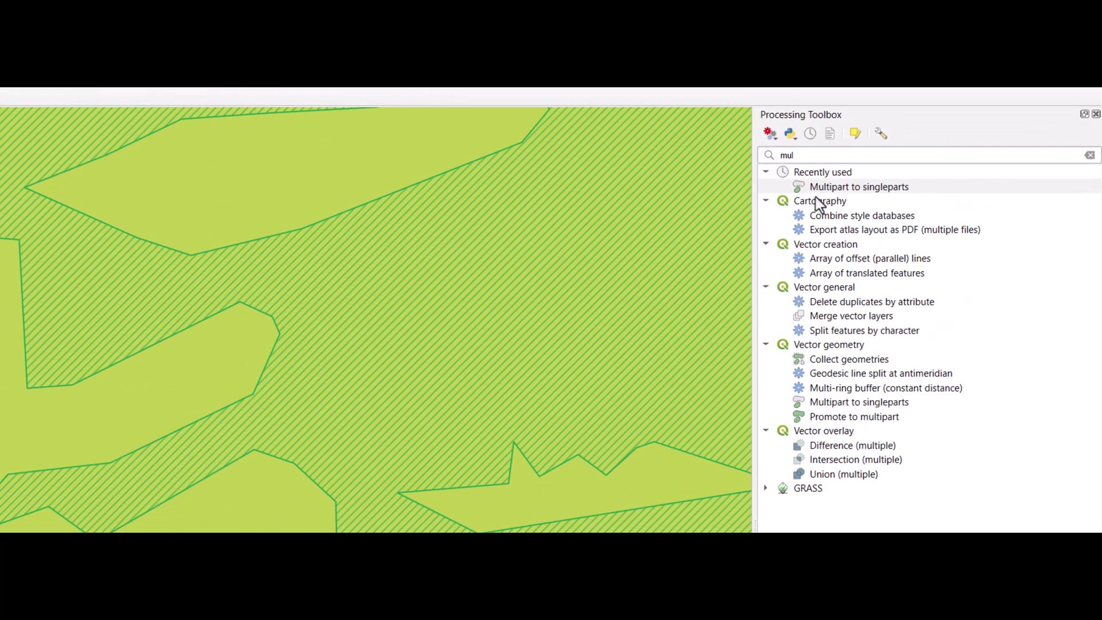
Search the Processing Toolbox for 'extra' and launch Extract by attribute on ProposedProtected3
{"action": "left_click", "coordinate": [806, 153]}
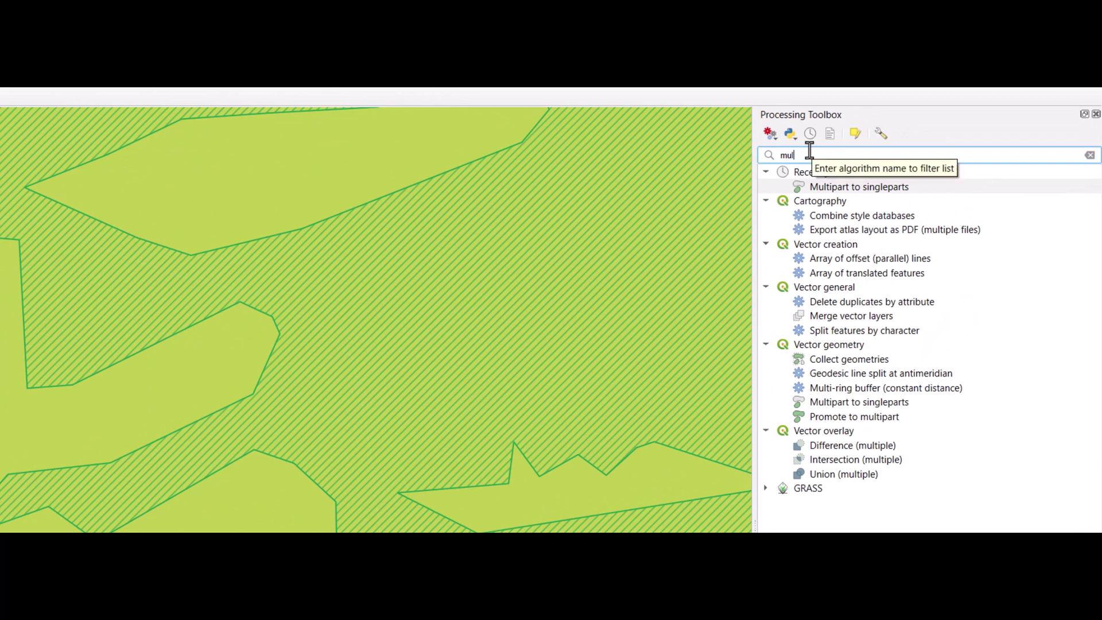
{"action": "key", "text": "BackSpace"}
{"action": "key", "text": "BackSpace"}
{"action": "key", "text": "BackSpace"}
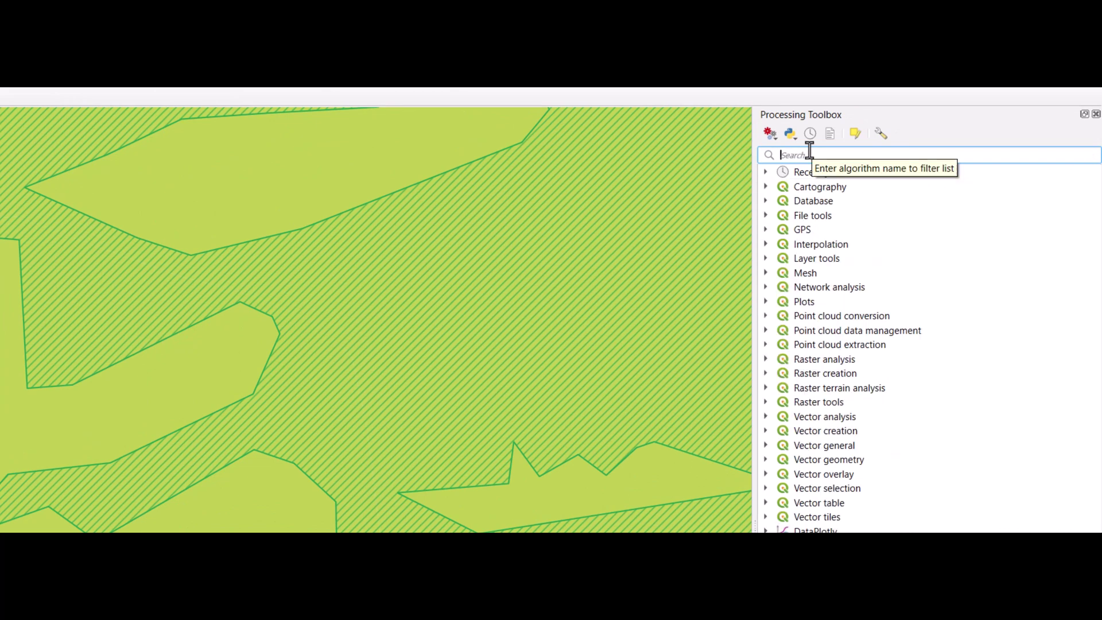
{"action": "type", "text": "extra"}
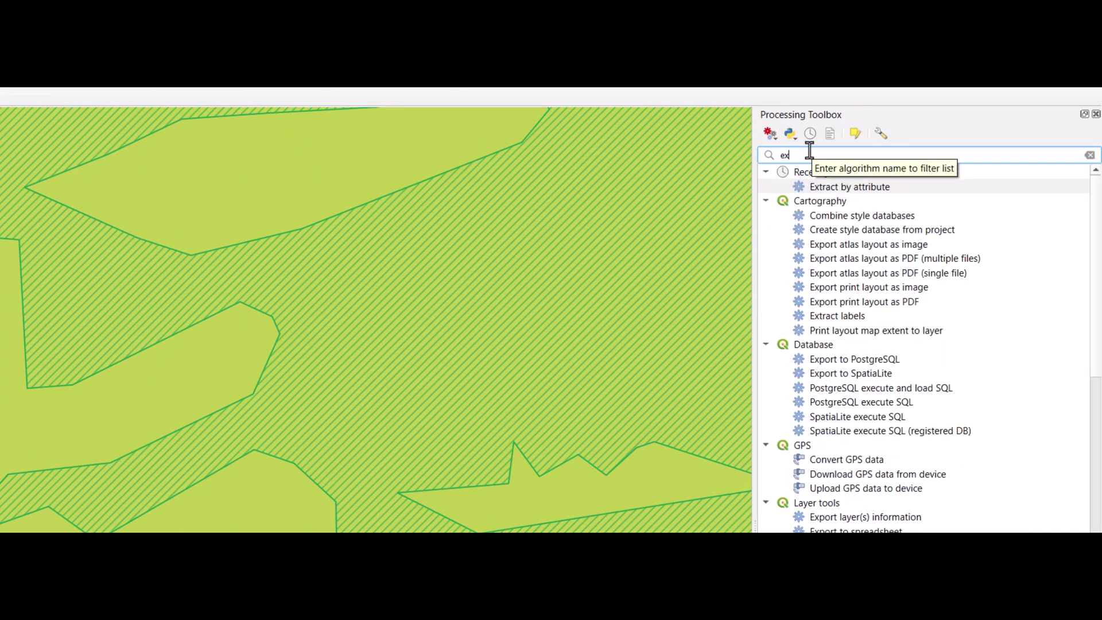
{"action": "double_click", "coordinate": [860, 188]}
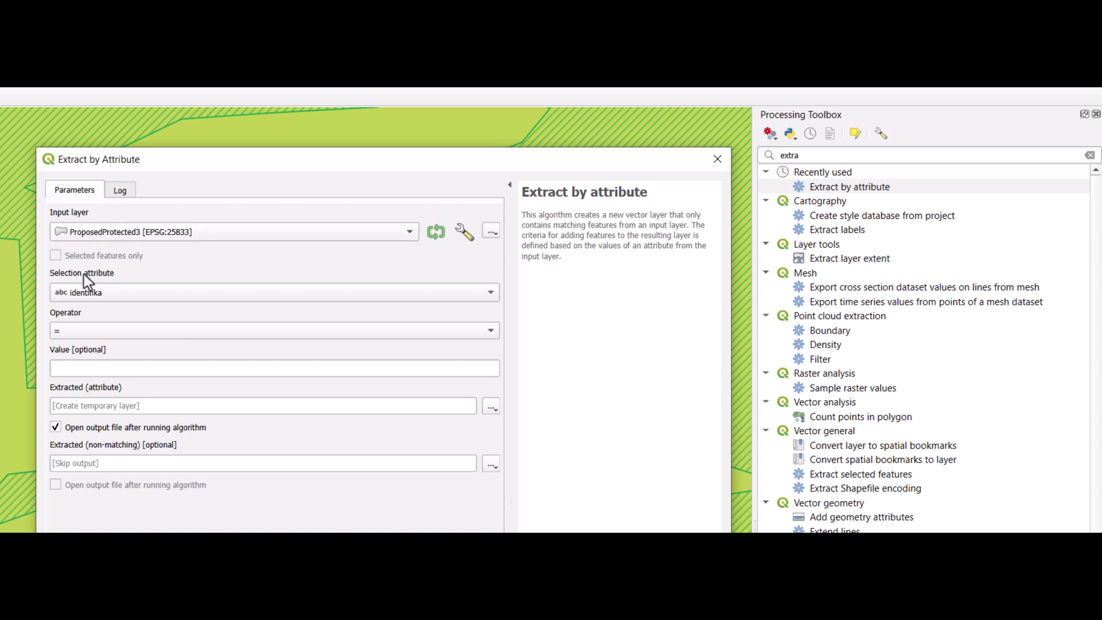
Configure the extraction as AreaPP > 20000, saving the output to ProposedProtected4.shp
{"action": "left_click", "coordinate": [492, 297]}
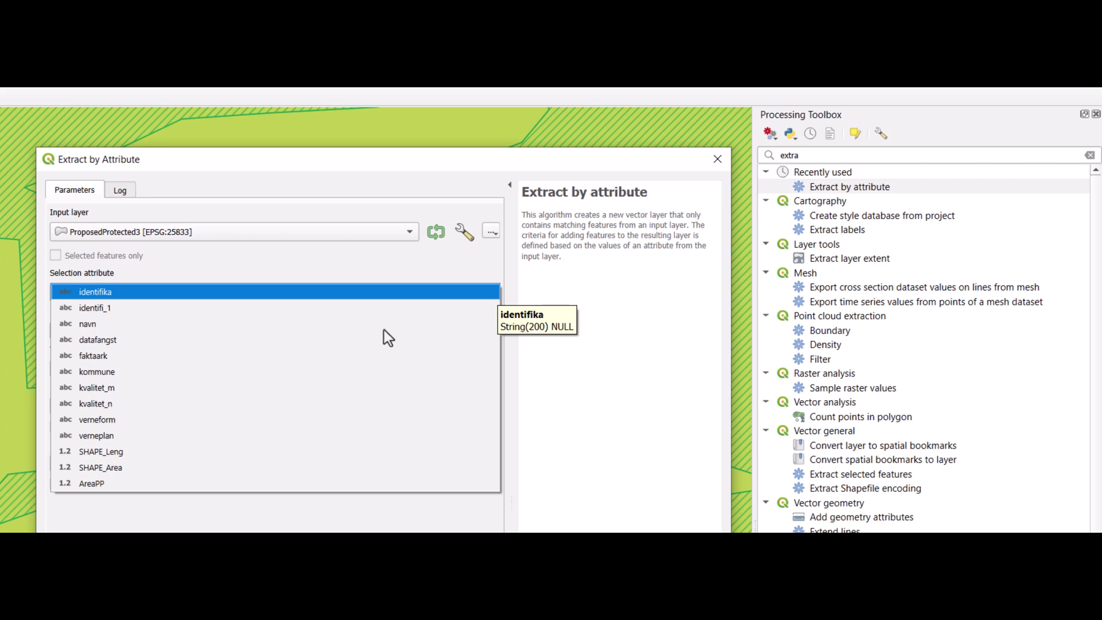
{"action": "left_click", "coordinate": [102, 486]}
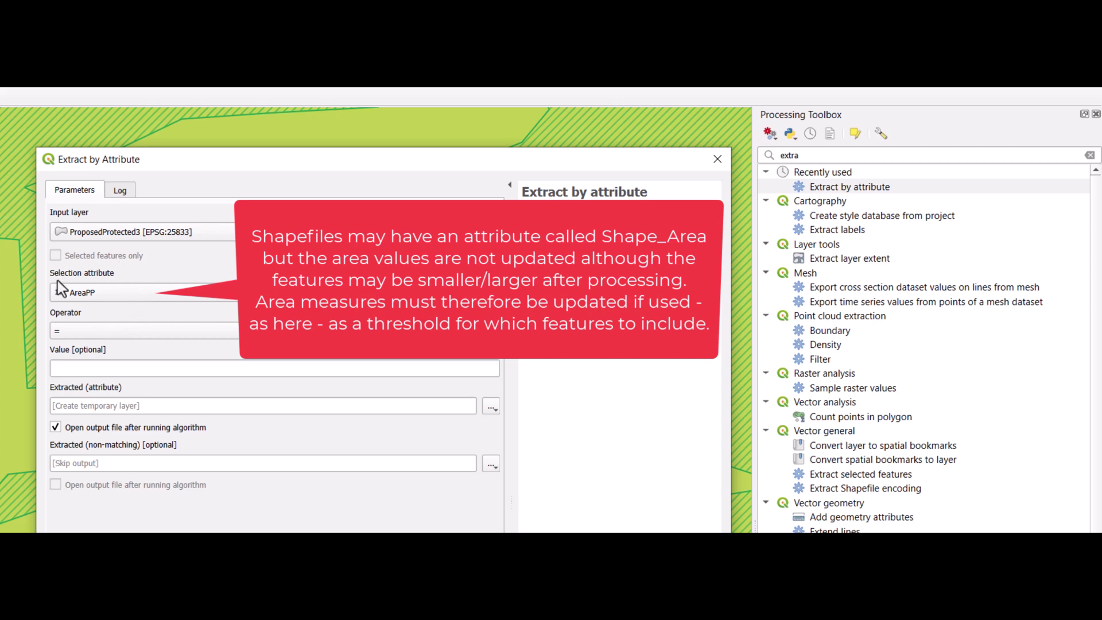
{"action": "left_click", "coordinate": [344, 331]}
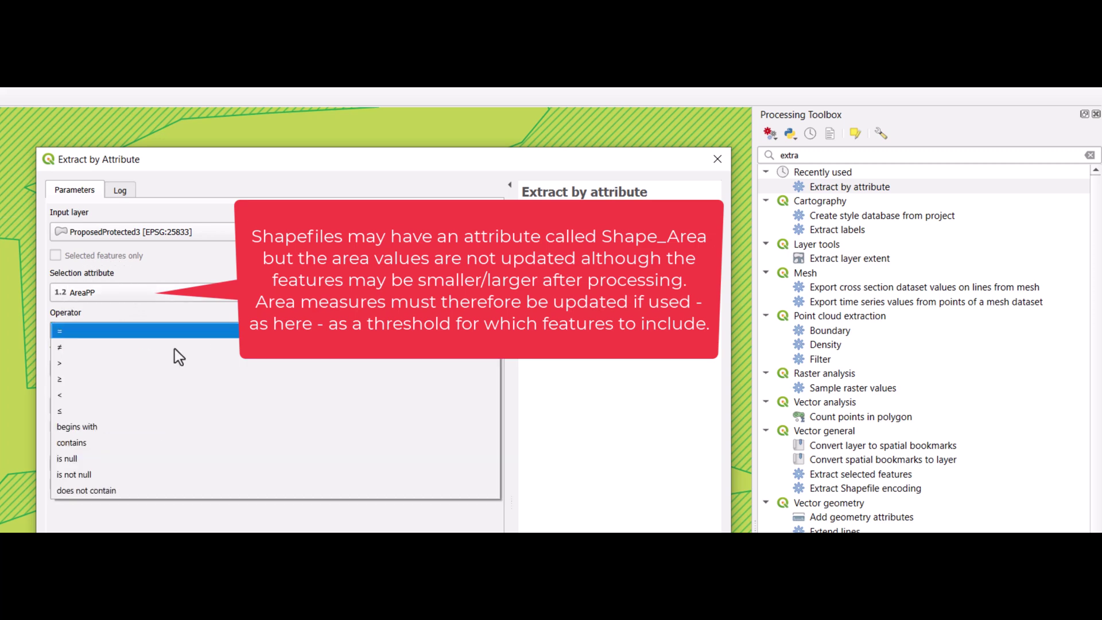
{"action": "left_click", "coordinate": [79, 363]}
{"action": "left_click", "coordinate": [84, 368]}
{"action": "type", "text": "20000"}
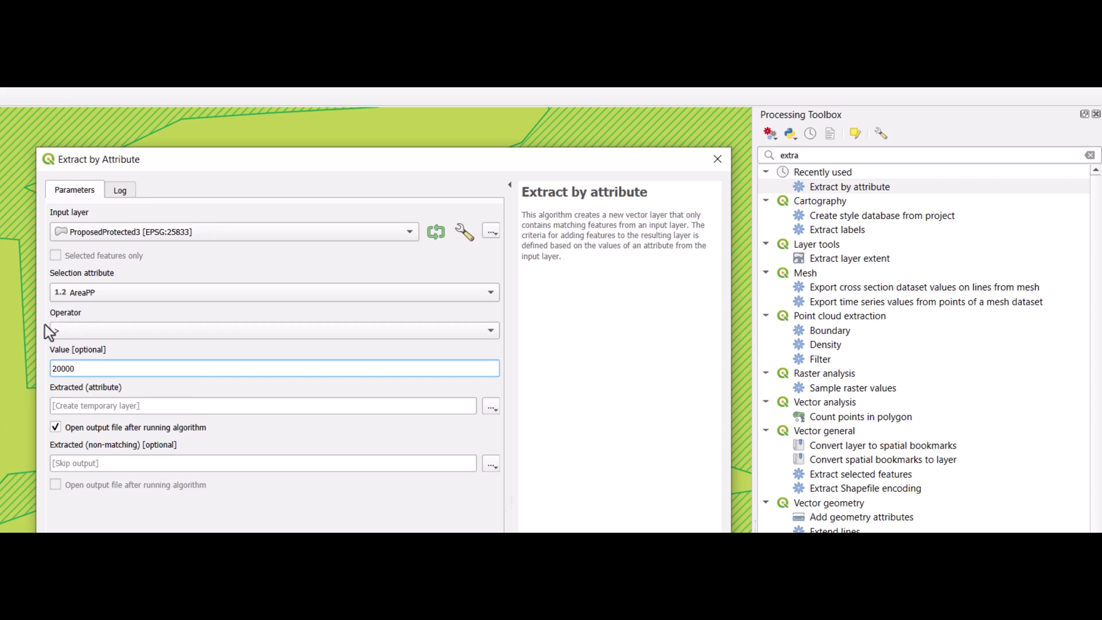
{"action": "left_click", "coordinate": [261, 409]}
{"action": "type", "text": "C:/Fag/Geog6006_FunGIS/Exercises/Exercise3_ProtectedAreas/Data/ProposedProtected4.shp"}
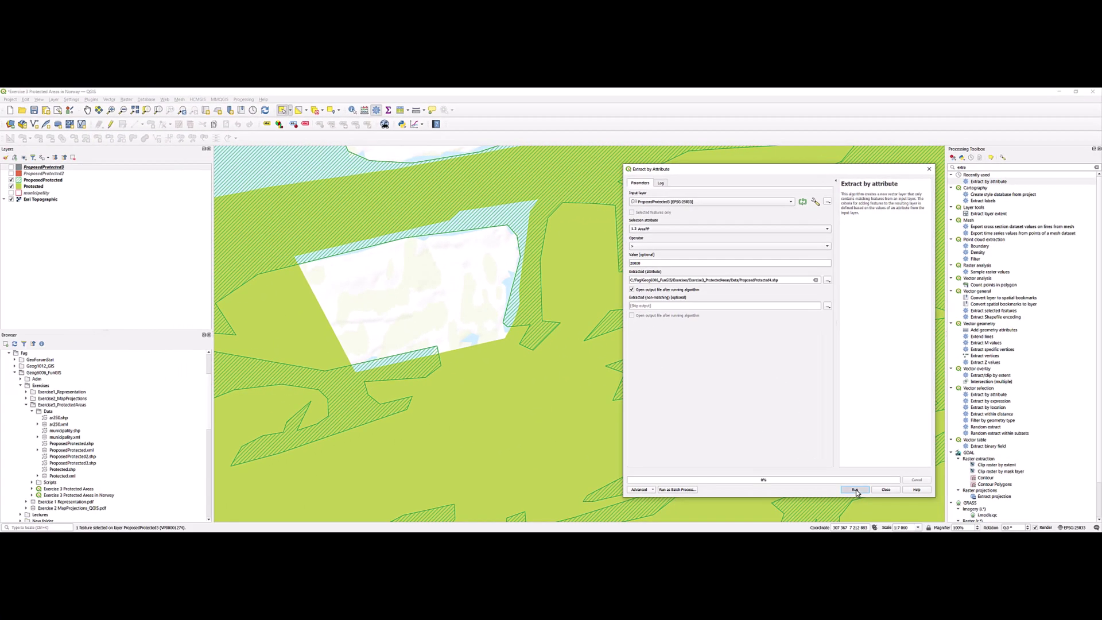
Run the extraction and zoom in to inspect the new ProposedProtected4 polygons
{"action": "left_click", "coordinate": [856, 490]}
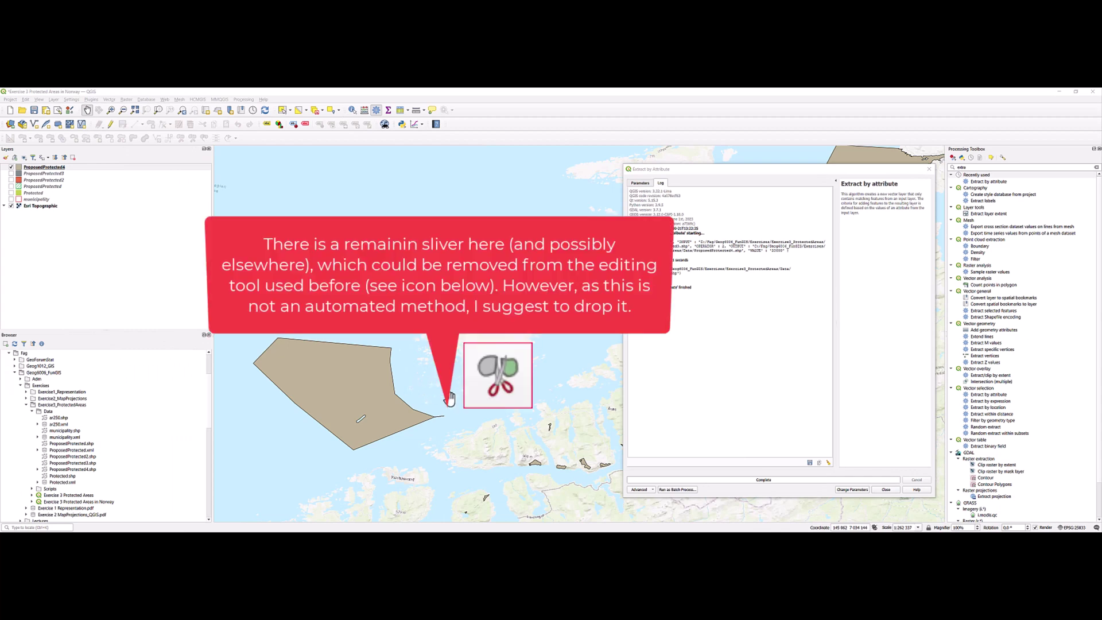
{"action": "scroll", "coordinate": [433, 416], "scroll_direction": "up", "scroll_amount": 1}
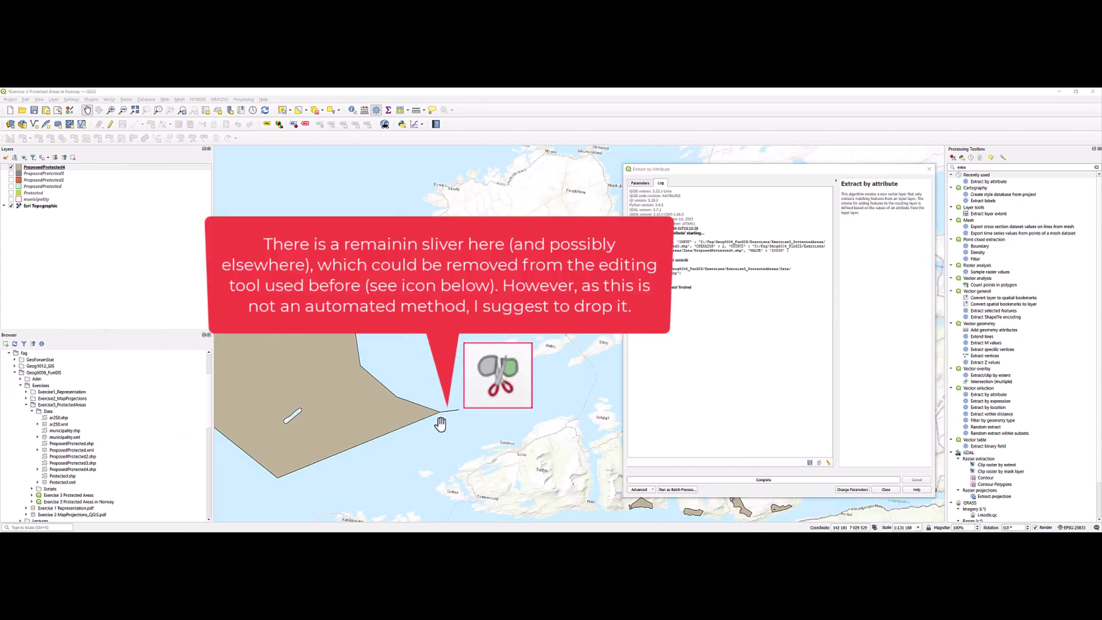